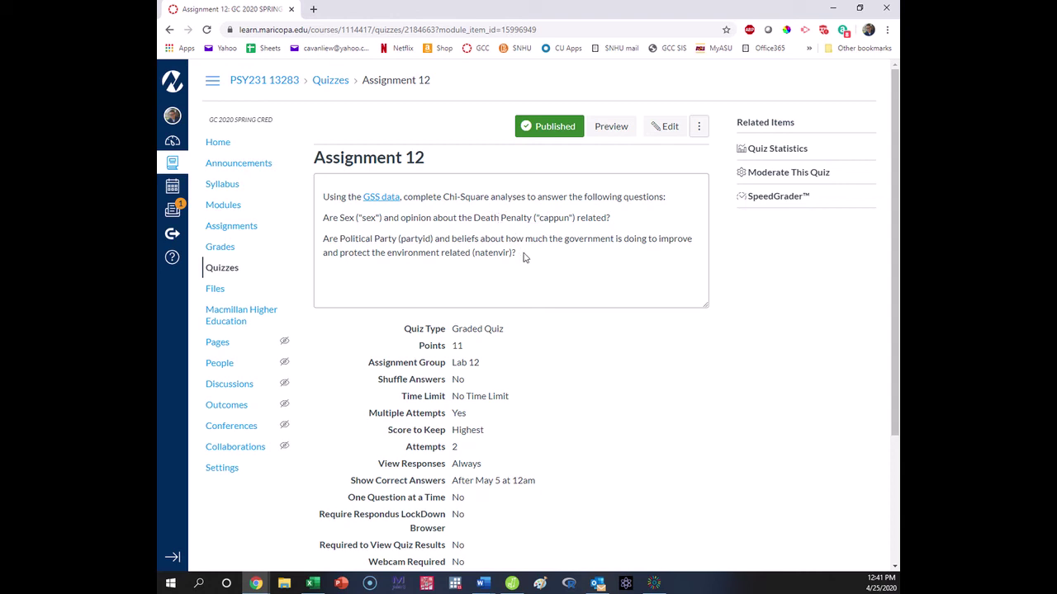
# Step: Highlight the quiz's research questions and the variable names sex and cappun
pyautogui.moveTo(523, 258); pyautogui.dragTo(317, 227)
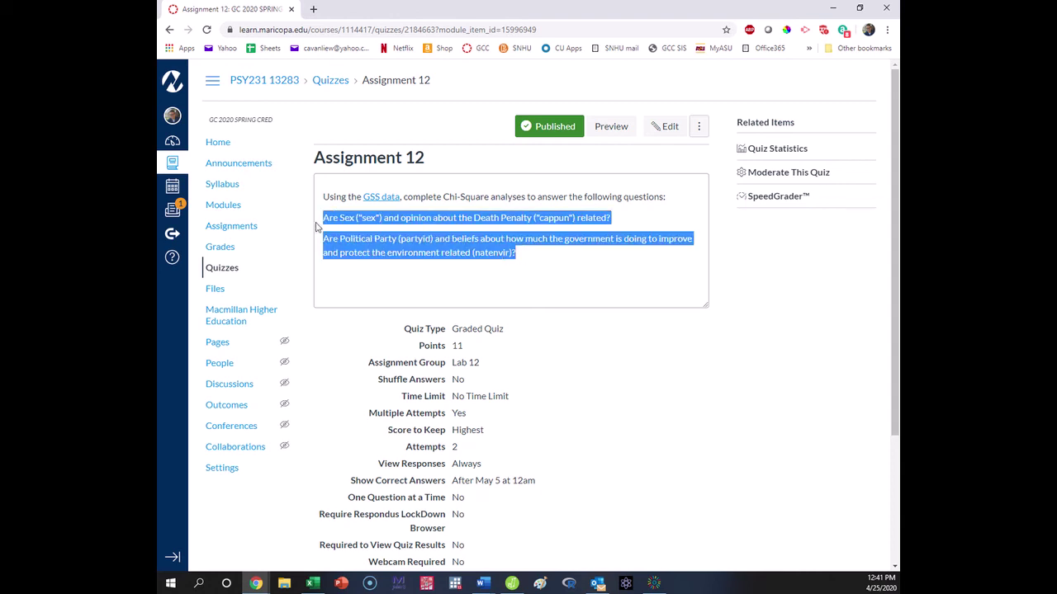
pyautogui.click(418, 251)
pyautogui.doubleClick(347, 218)
pyautogui.moveTo(355, 218); pyautogui.dragTo(380, 218)
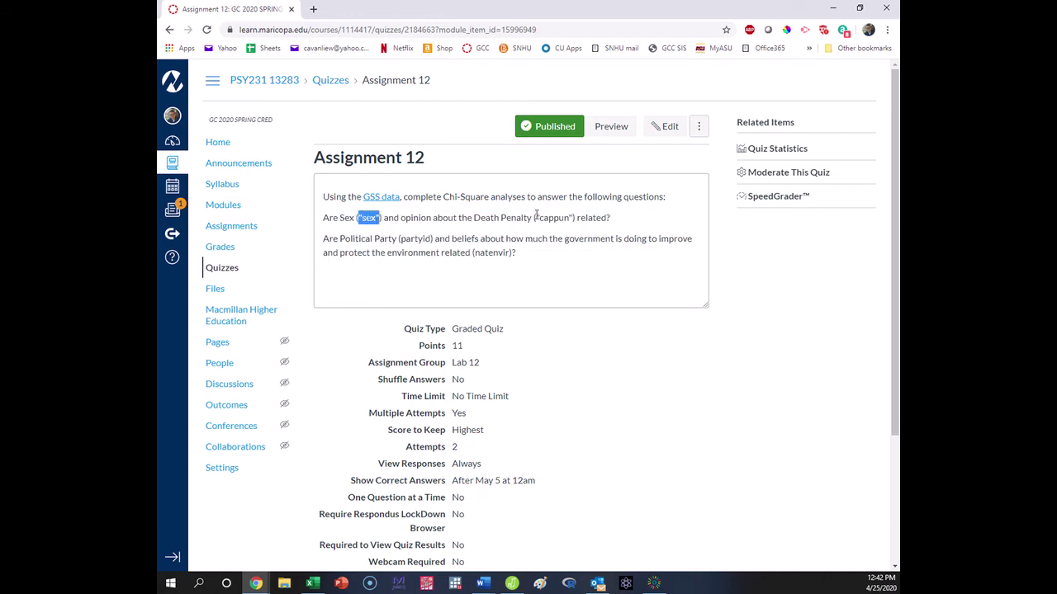
pyautogui.moveTo(535, 217); pyautogui.dragTo(573, 218)
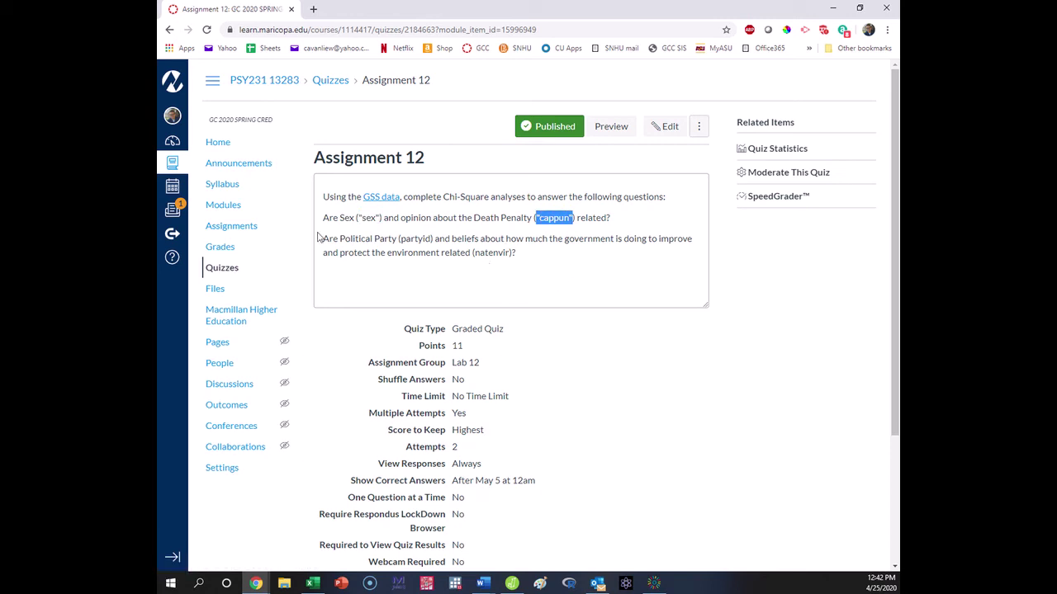
# Step: Highlight the partyid/natenvir question and switch to the GSS for PSY230 data
pyautogui.moveTo(323, 238); pyautogui.dragTo(521, 256)
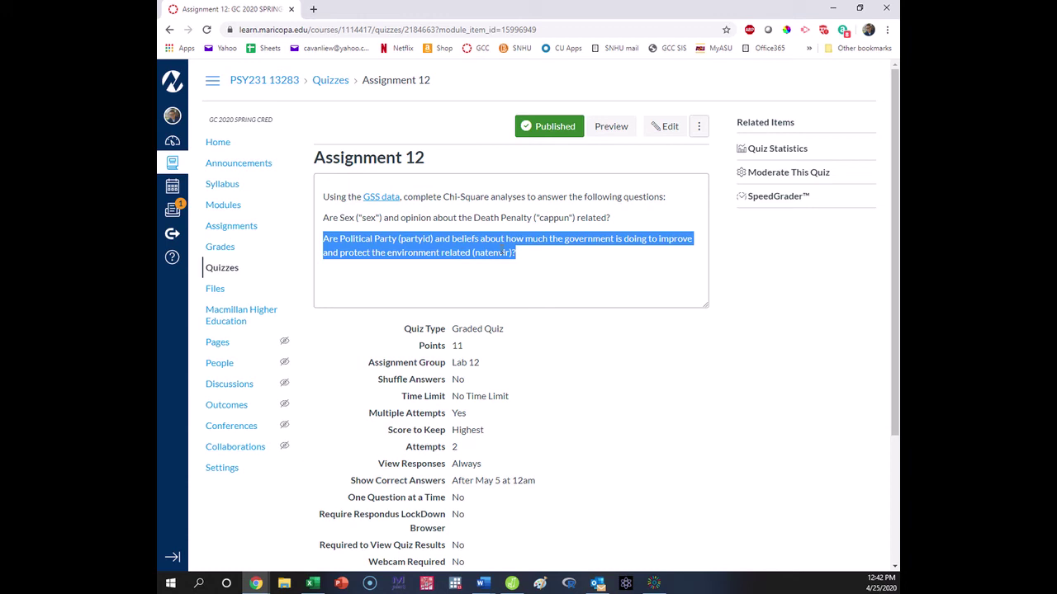
pyautogui.moveTo(513, 583)
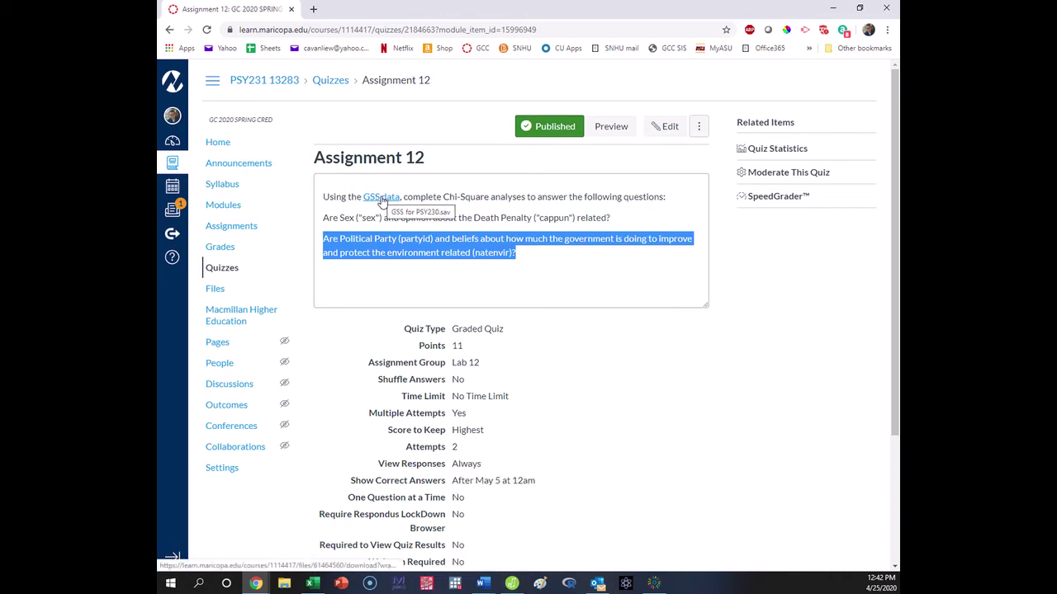
pyautogui.click(512, 583)
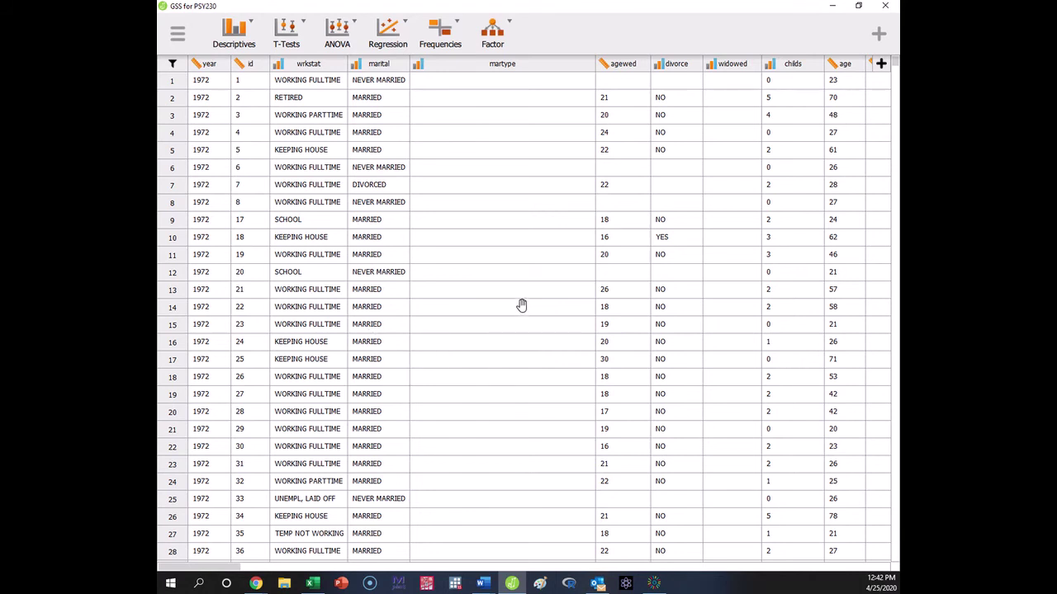
# Step: Add a Contingency Tables analysis from Frequencies, then glance back at the Canvas assignment
pyautogui.click(450, 48)
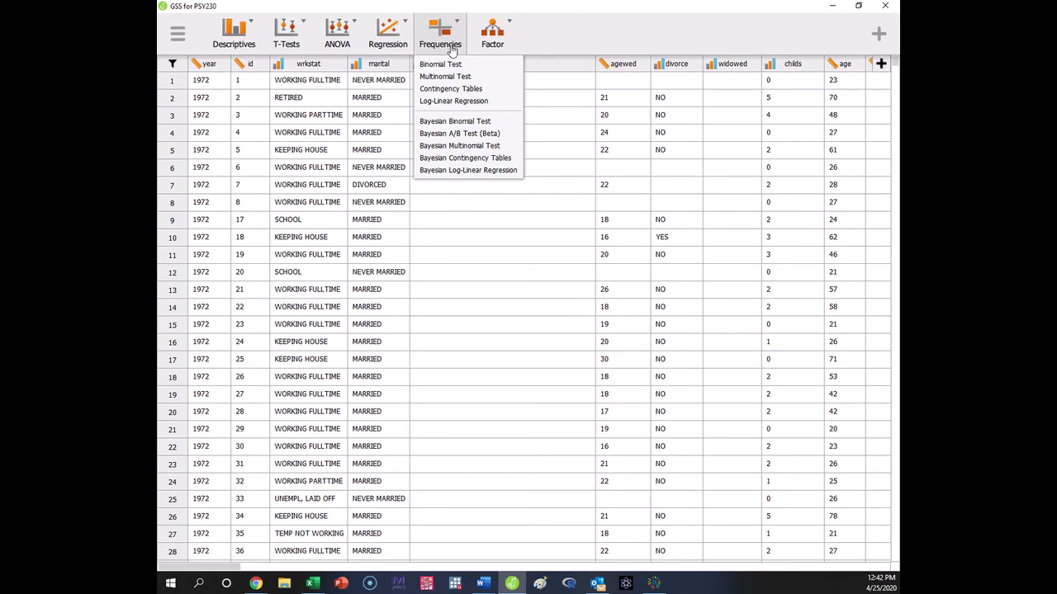
pyautogui.click(483, 89)
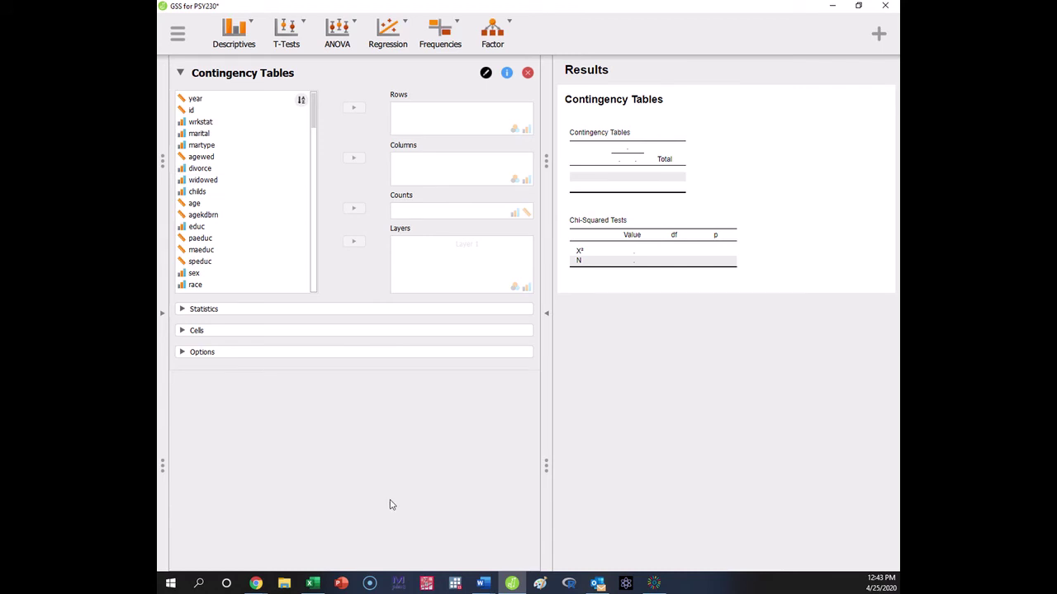
pyautogui.moveTo(254, 584)
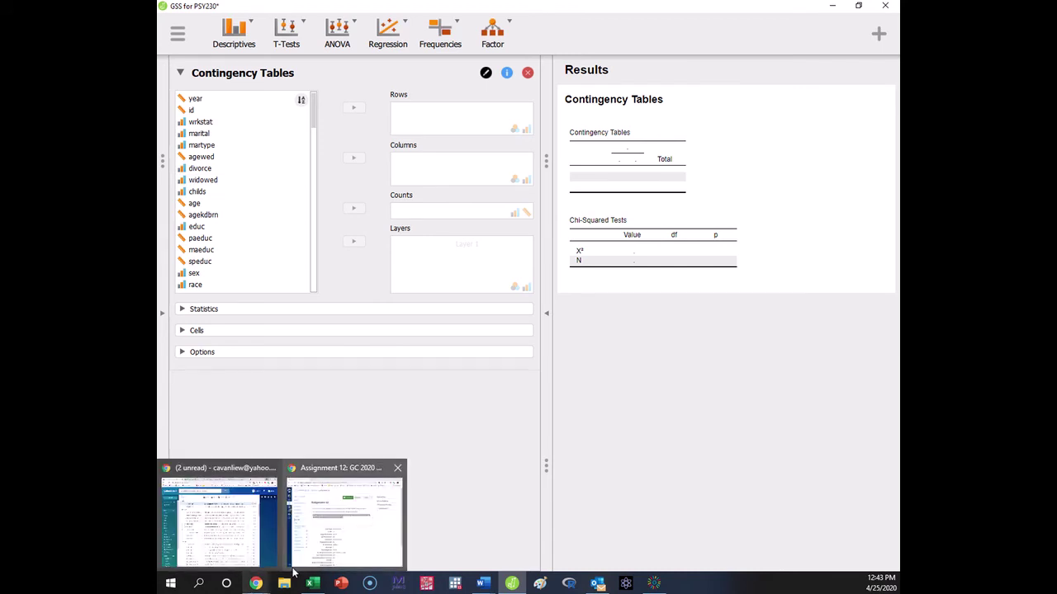
pyautogui.moveTo(307, 561)
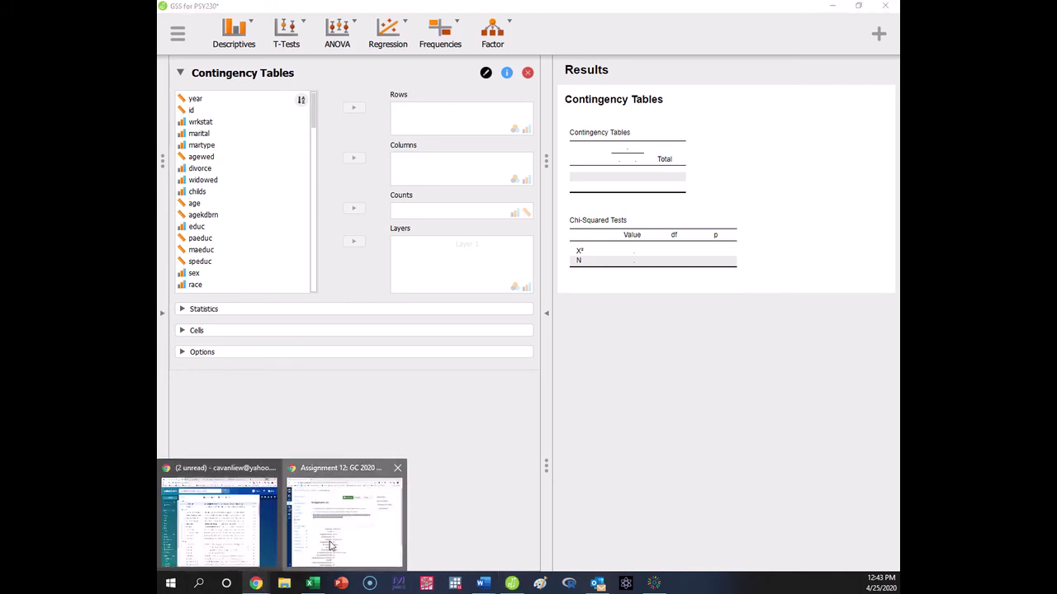
pyautogui.click(341, 516)
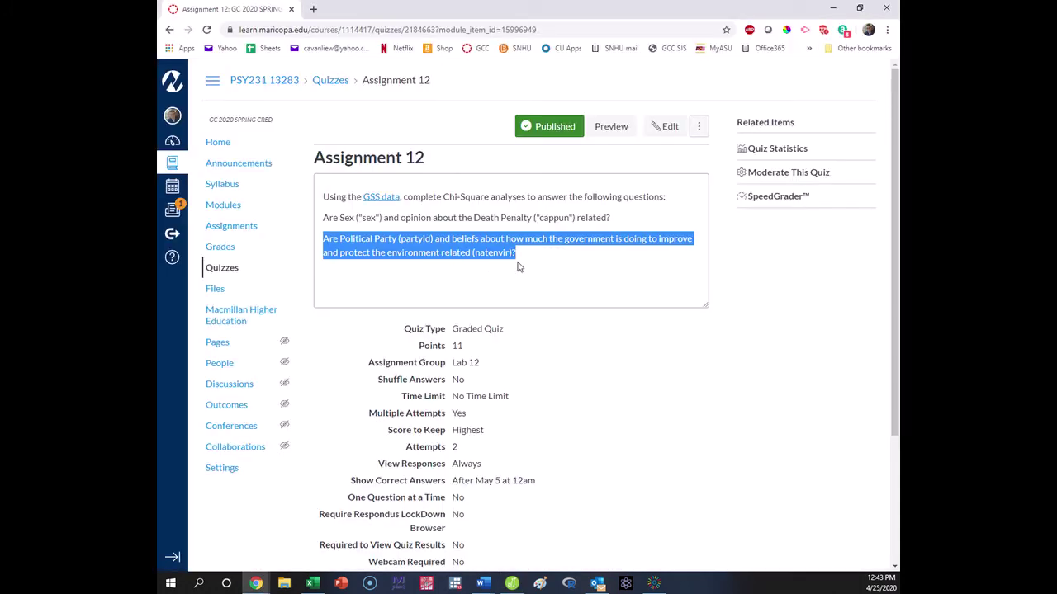
# Step: Move partyid into Rows and select natenvir in the variable list
pyautogui.click(828, 9)
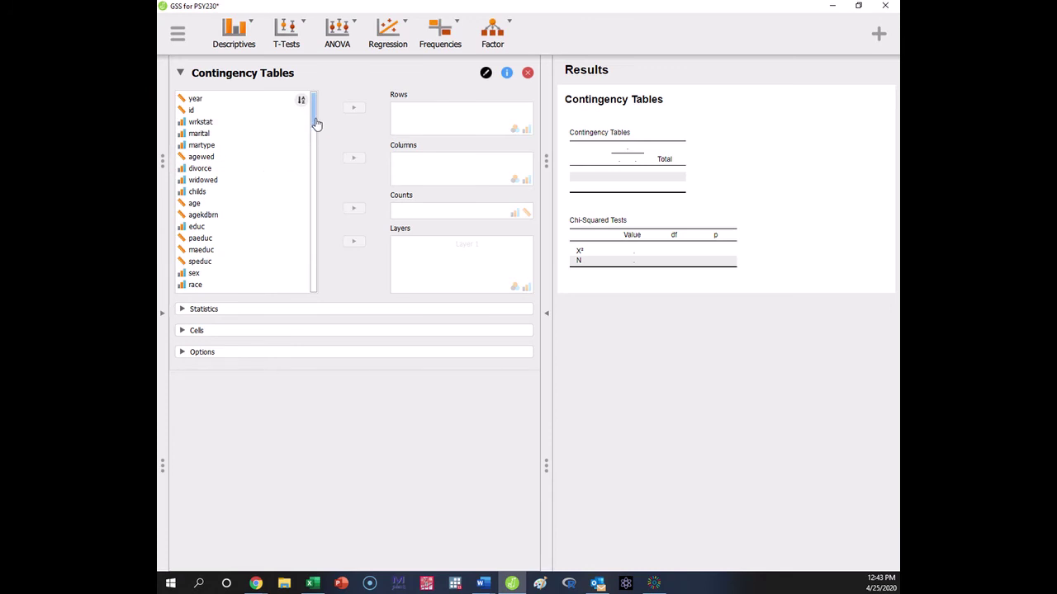
pyautogui.moveTo(317, 122); pyautogui.dragTo(316, 129)
pyautogui.click(264, 158)
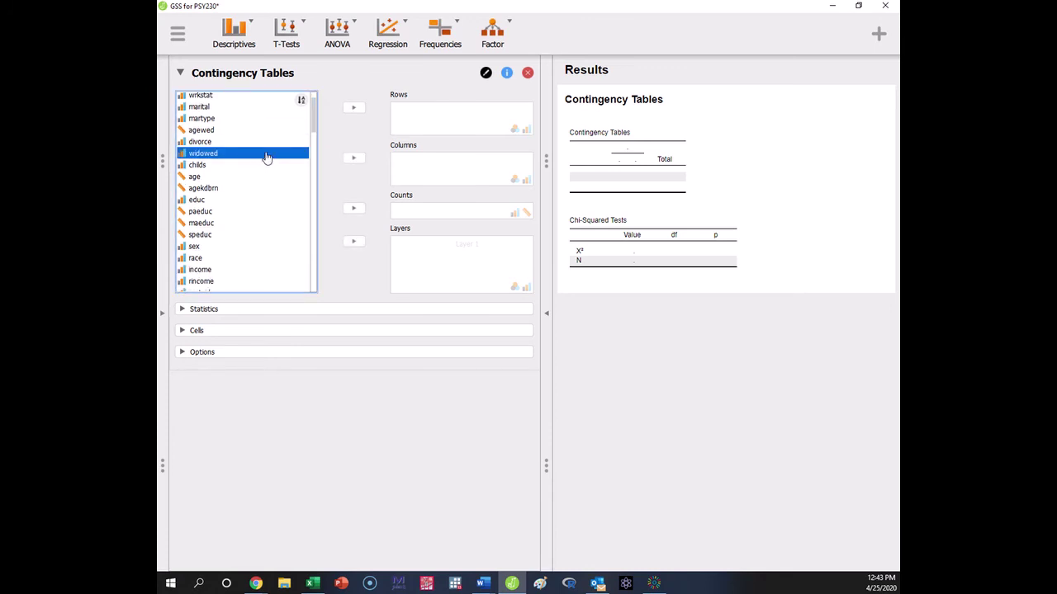
pyautogui.scroll(-4, 232, 146)
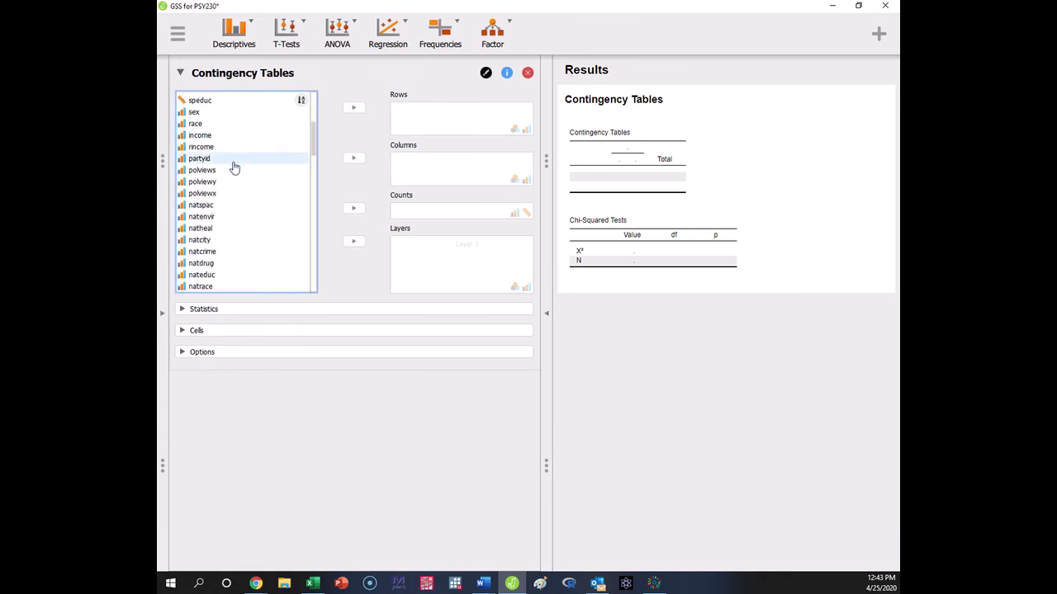
pyautogui.click(213, 163)
pyautogui.click(353, 108)
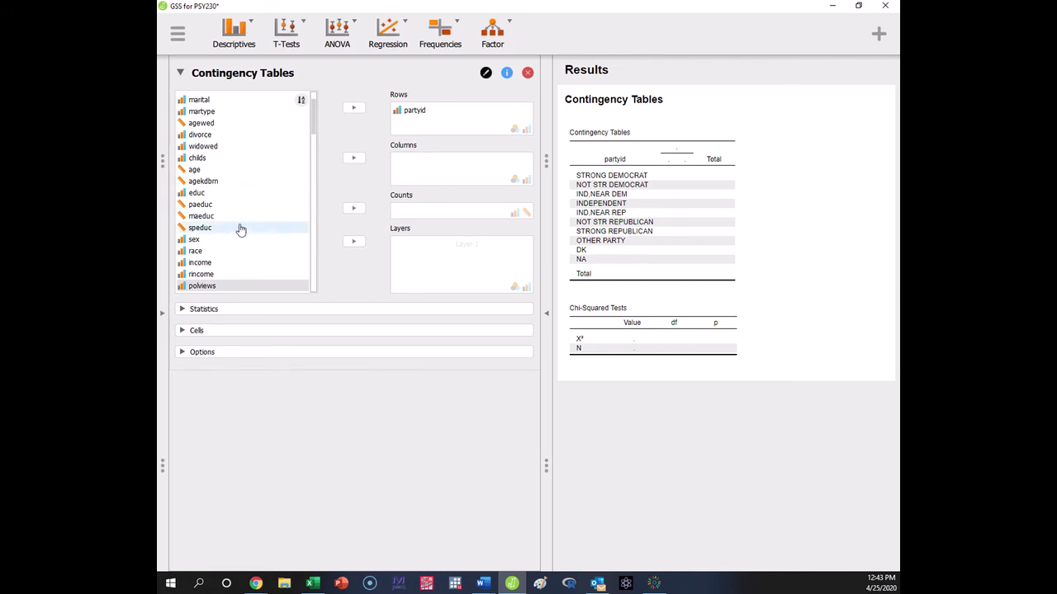
pyautogui.scroll(-5, 239, 228)
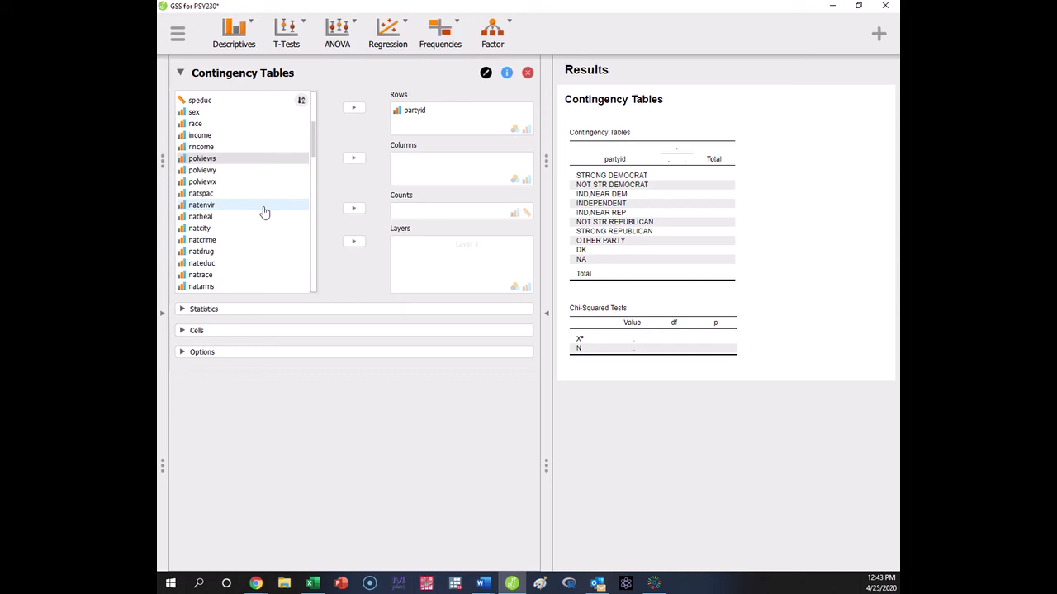
pyautogui.click(257, 205)
# Step: Move natenvir into Columns, producing χ² = 959.473, df 14, N 32687
pyautogui.click(350, 162)
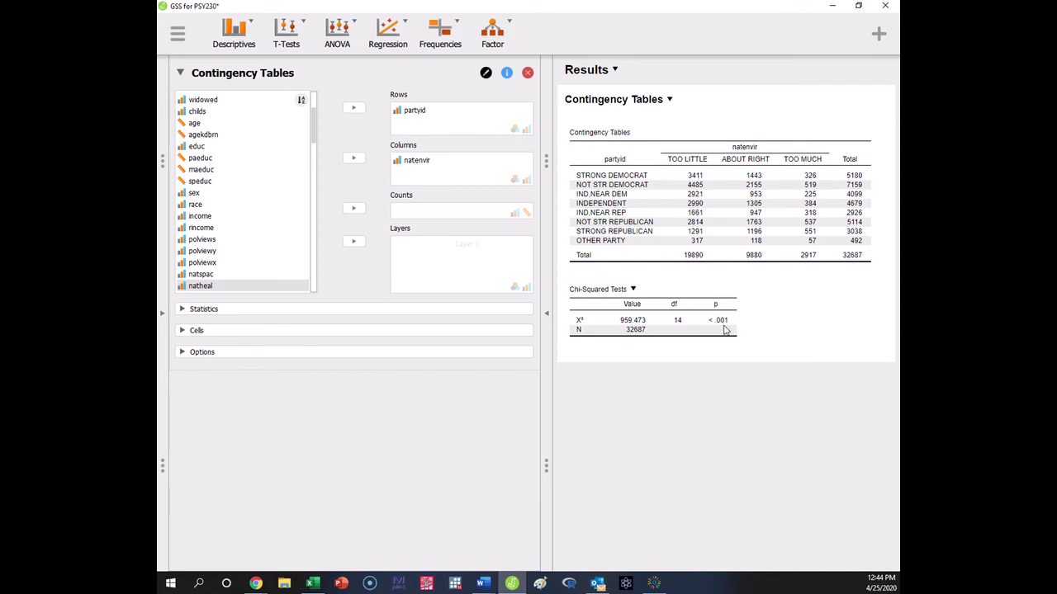
# Step: Tick Phi and Cramer's V under Statistics, giving Cramer's V = 0.121
pyautogui.click(337, 312)
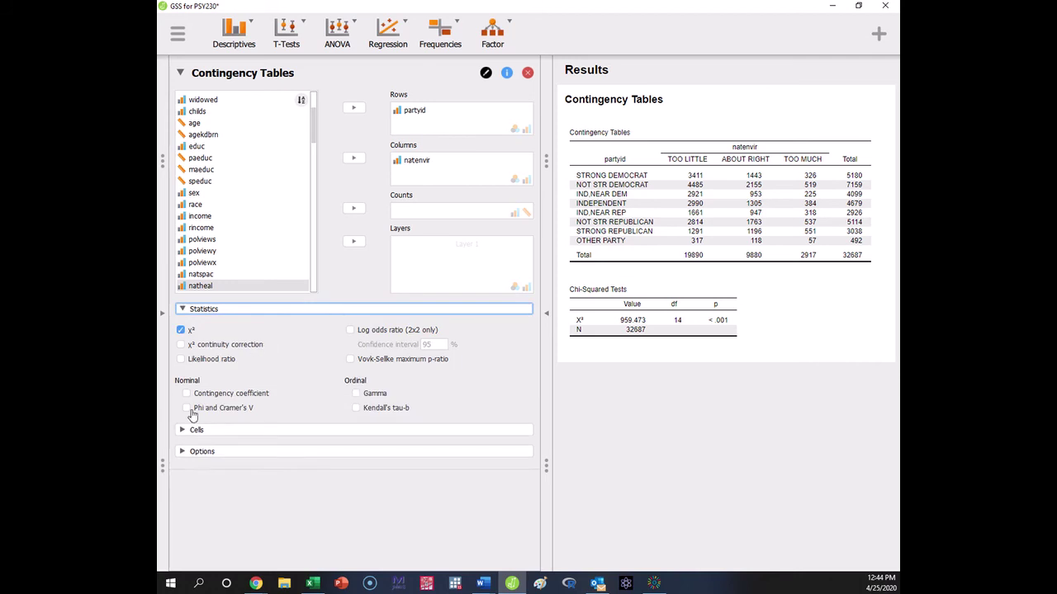
pyautogui.click(186, 409)
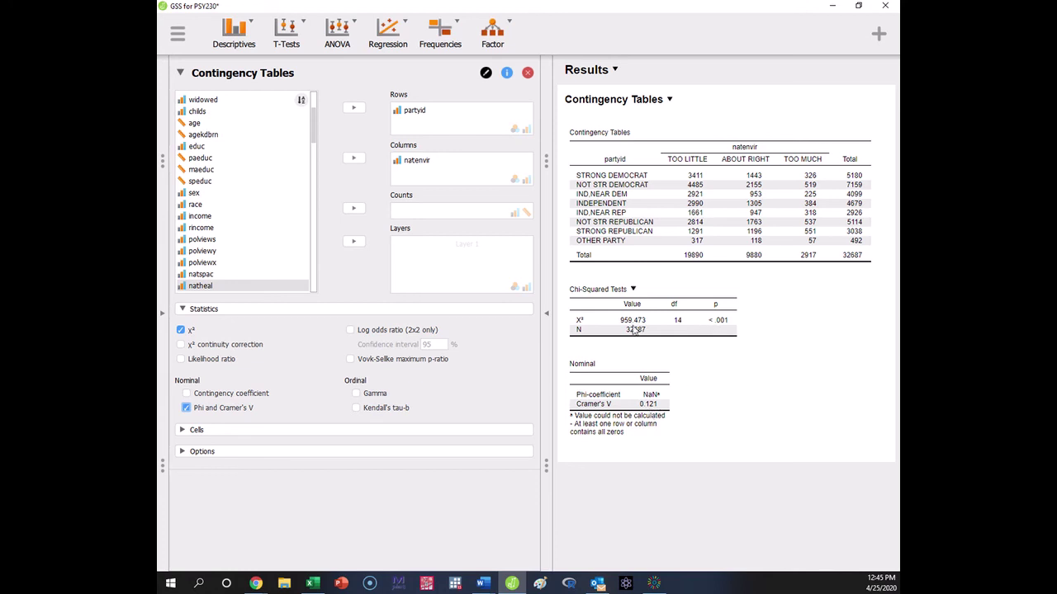
# Step: Add expected counts to the crosstab cells, e.g. 3152.024 for Strong Democrat/Too Little
pyautogui.click(483, 433)
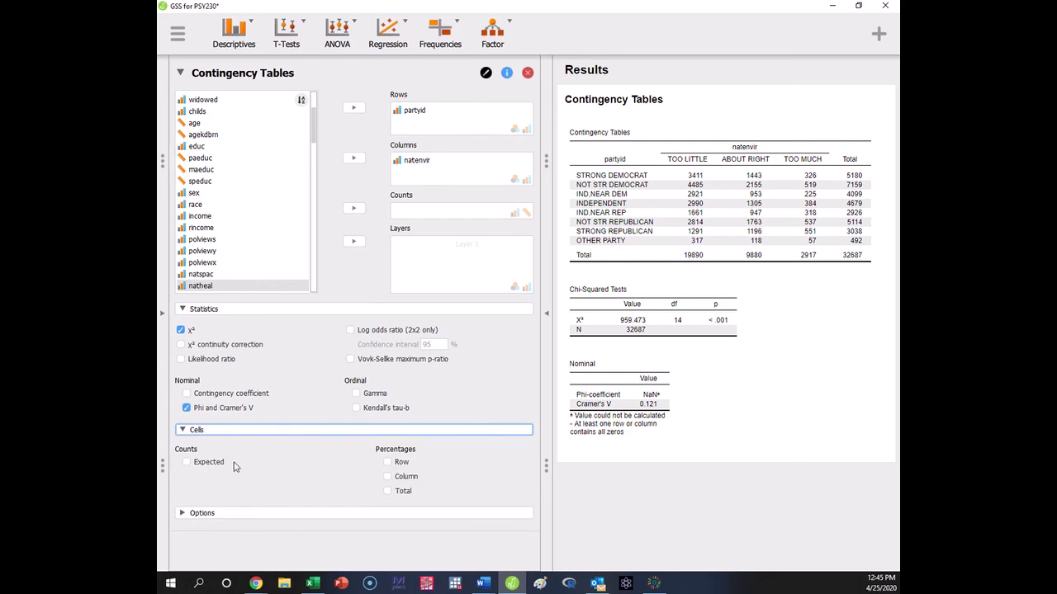
pyautogui.click(189, 463)
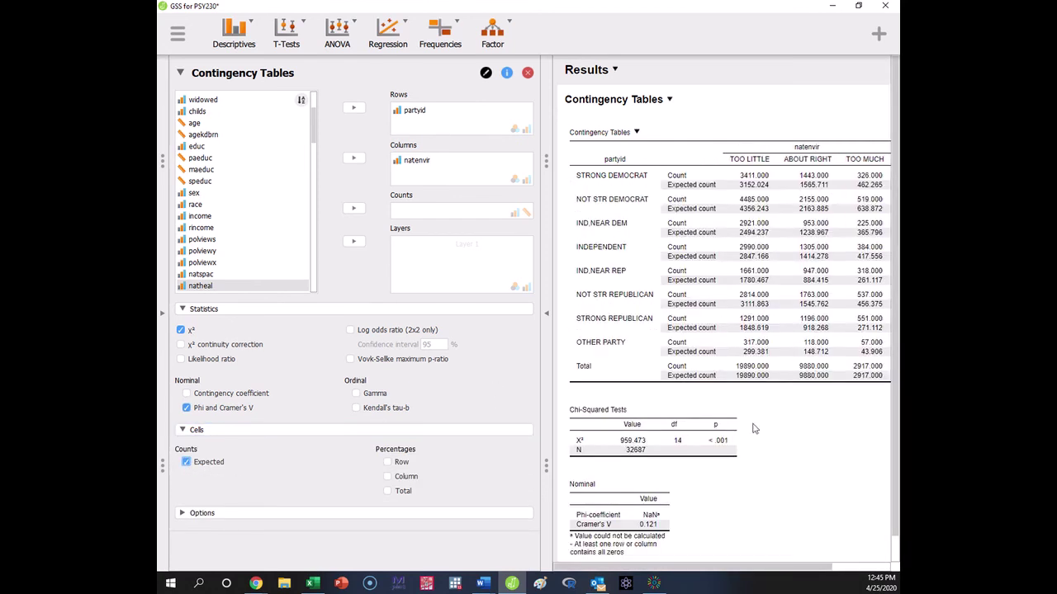
pyautogui.moveTo(741, 570)
pyautogui.mouseDown()
pyautogui.moveTo(789, 572)
pyautogui.moveTo(750, 580)
pyautogui.mouseUp()
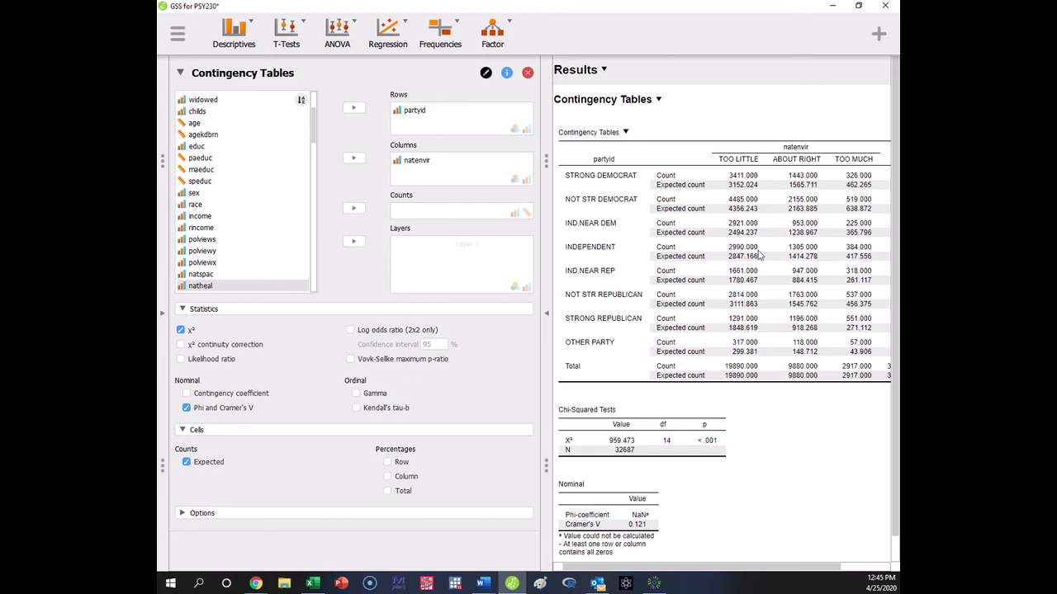
pyautogui.moveTo(690, 566); pyautogui.dragTo(678, 564)
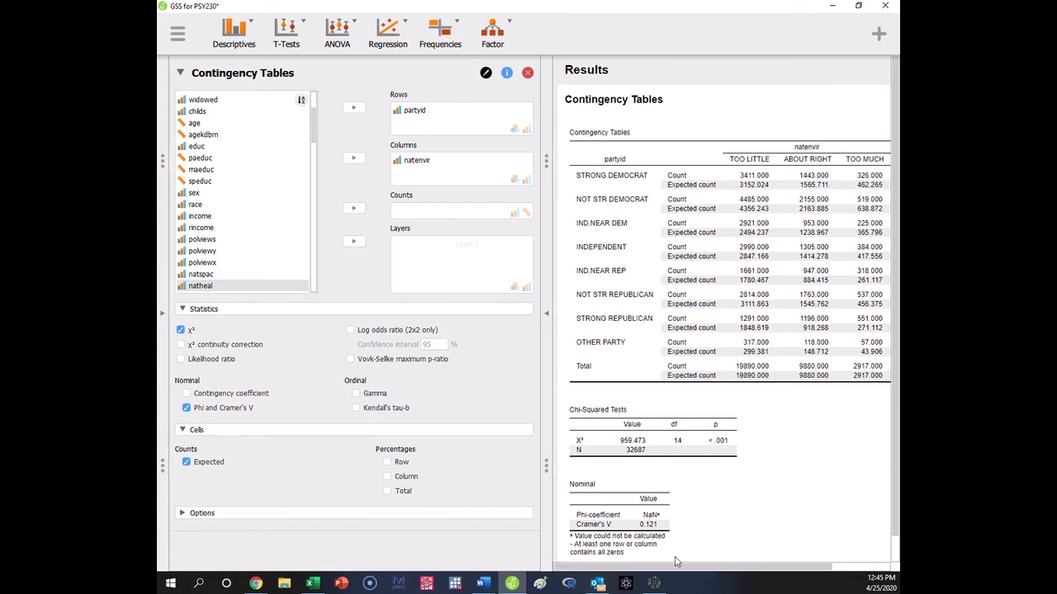
# Step: Collapse the Options and Cells settings sections
pyautogui.click(220, 514)
pyautogui.click(219, 514)
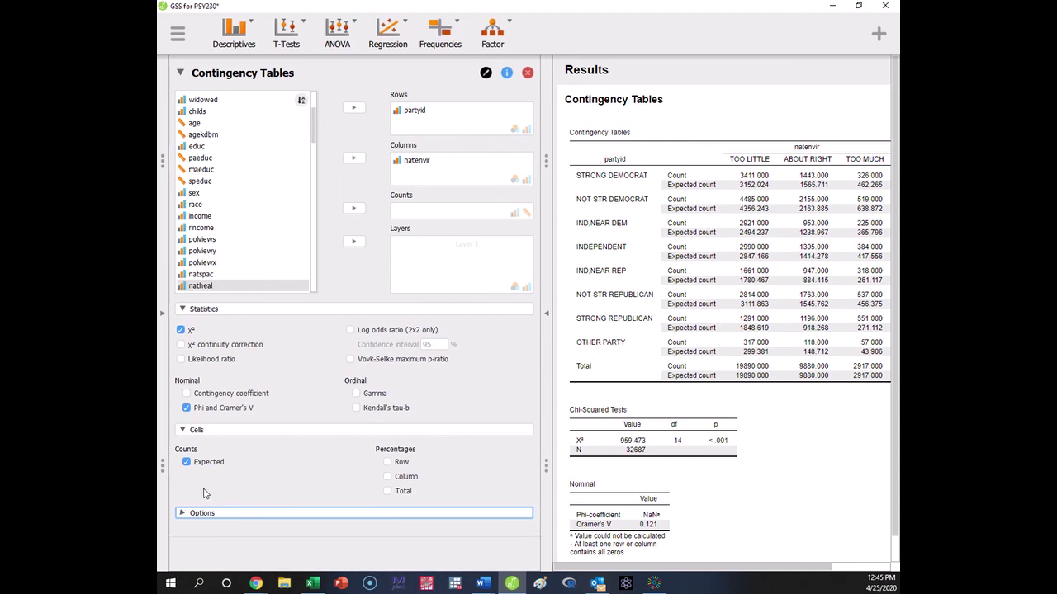
pyautogui.click(211, 431)
# Step: Collapse Statistics and hide the settings panel so the results fill the window
pyautogui.click(212, 310)
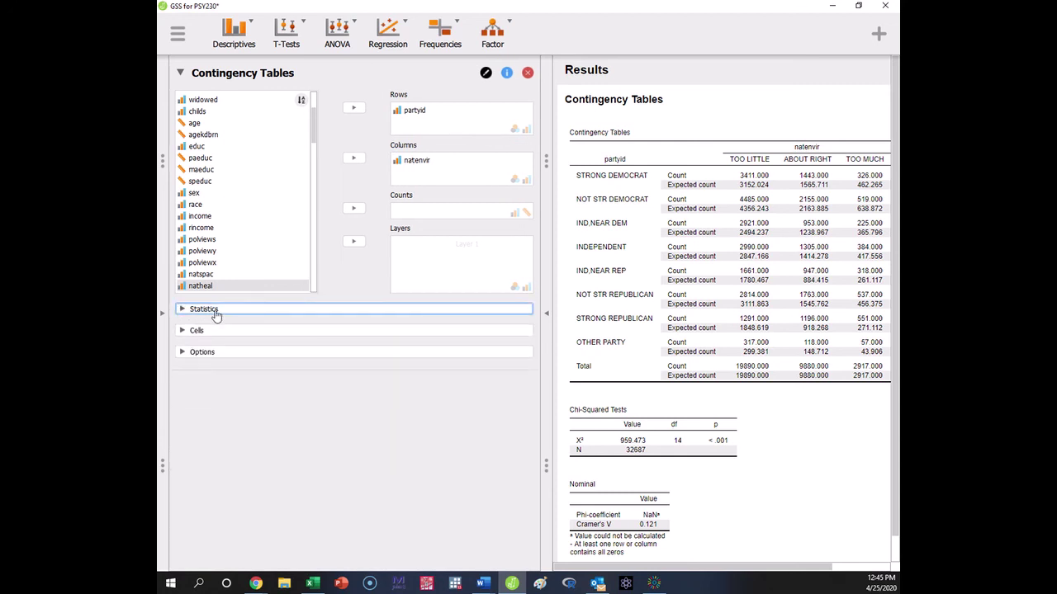
pyautogui.click(543, 312)
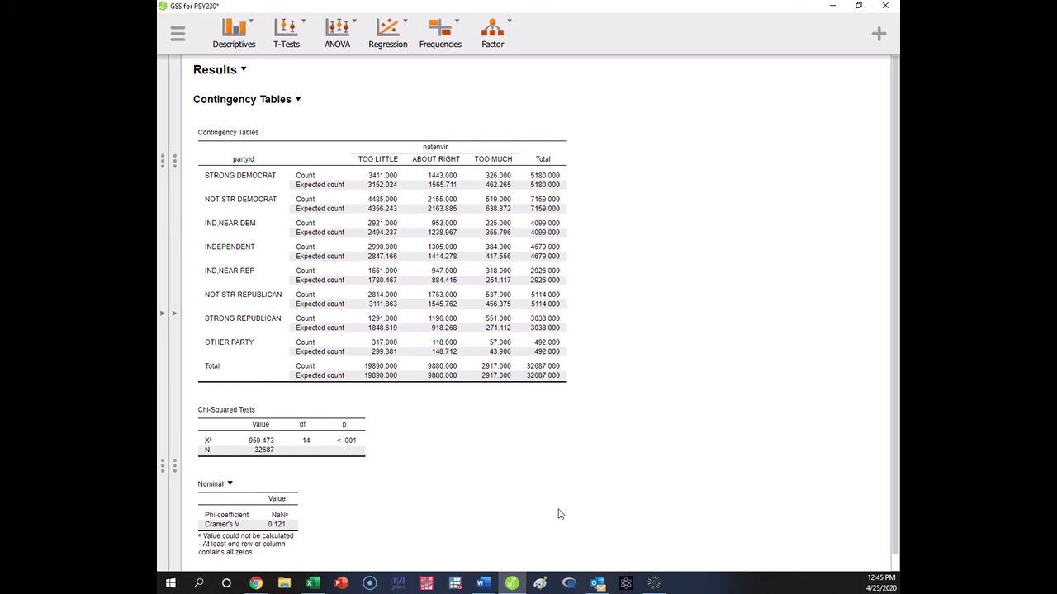
# Step: Turn on the drawing pen and handwrite χ²(14) = 959 in orange beside the table
pyautogui.hotkey('ctrl', 'alt', 'd')
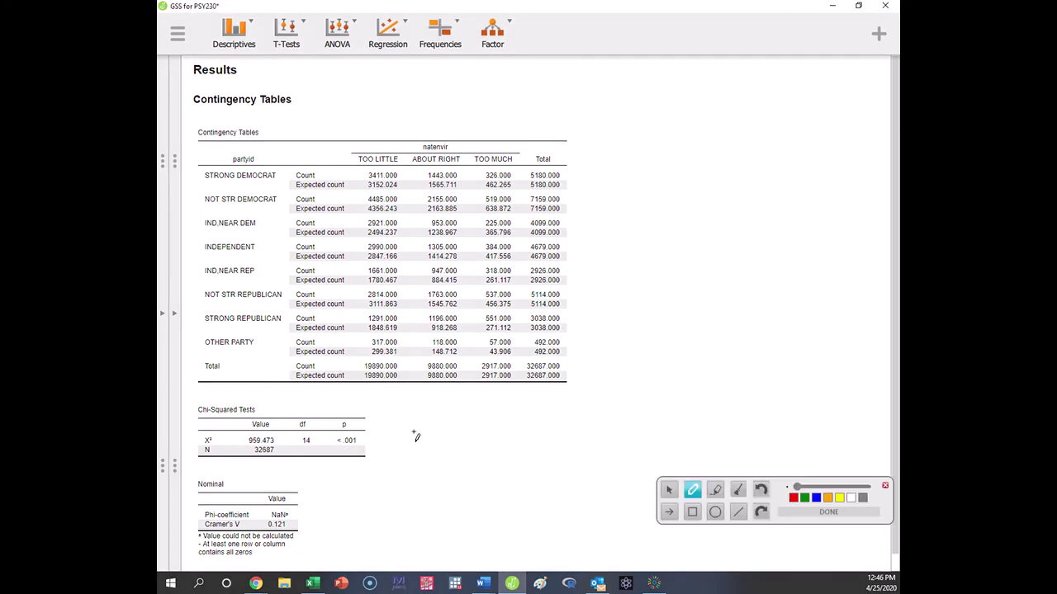
pyautogui.moveTo(414, 431)
pyautogui.mouseDown()
pyautogui.moveTo(435, 456)
pyautogui.moveTo(413, 459)
pyautogui.mouseUp()
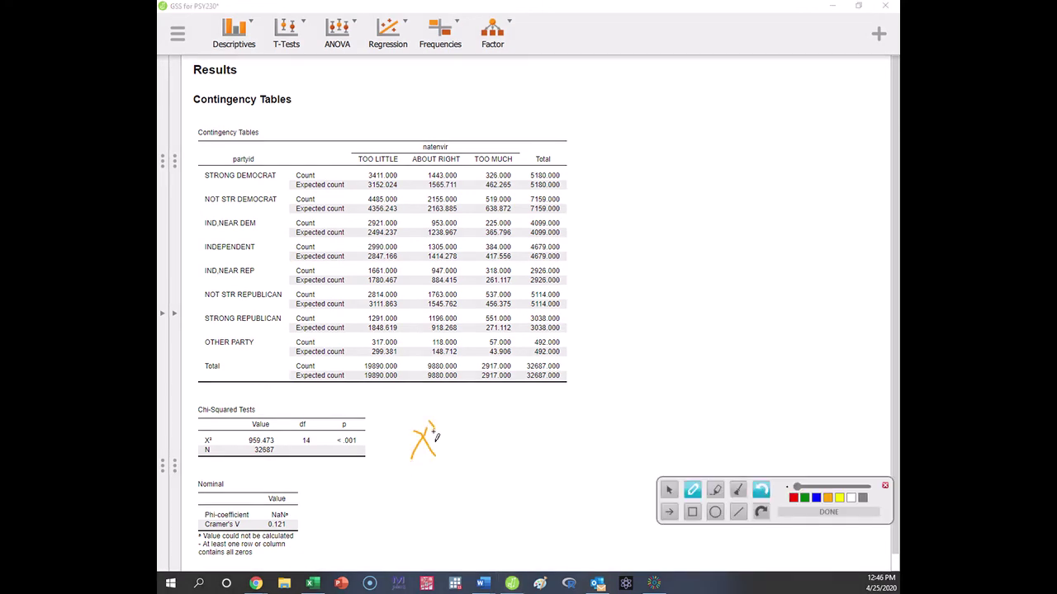
pyautogui.moveTo(431, 439); pyautogui.dragTo(439, 436)
pyautogui.moveTo(454, 424); pyautogui.dragTo(452, 476)
pyautogui.moveTo(459, 442)
pyautogui.mouseDown()
pyautogui.moveTo(473, 467)
pyautogui.moveTo(494, 464)
pyautogui.moveTo(476, 450)
pyautogui.moveTo(493, 447)
pyautogui.moveTo(495, 420)
pyautogui.moveTo(518, 448)
pyautogui.moveTo(563, 441)
pyautogui.moveTo(559, 431)
pyautogui.moveTo(547, 429)
pyautogui.moveTo(565, 436)
pyautogui.moveTo(577, 459)
pyautogui.moveTo(570, 467)
pyautogui.moveTo(585, 438)
pyautogui.moveTo(569, 466)
pyautogui.mouseUp()
pyautogui.moveTo(588, 429)
pyautogui.mouseDown()
pyautogui.moveTo(571, 468)
pyautogui.moveTo(597, 440)
pyautogui.moveTo(590, 458)
pyautogui.moveTo(621, 437)
pyautogui.moveTo(627, 446)
pyautogui.moveTo(671, 431)
pyautogui.moveTo(646, 467)
pyautogui.mouseUp()
# Step: Finish writing .47, p < .001, then erase all the orange handwriting
pyautogui.click(612, 451)
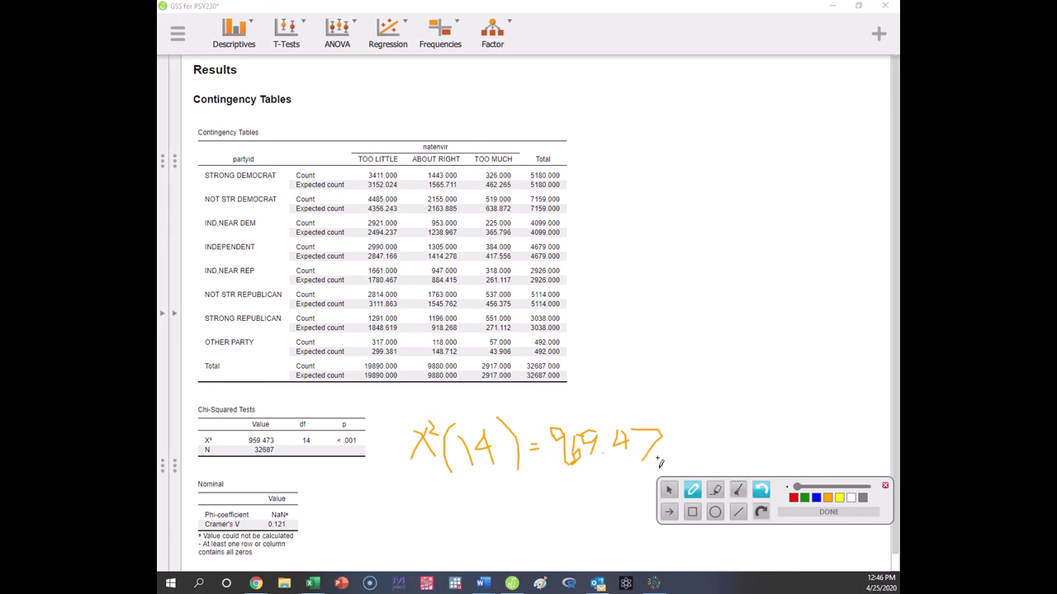
pyautogui.moveTo(686, 439)
pyautogui.mouseDown()
pyautogui.moveTo(689, 469)
pyautogui.moveTo(698, 436)
pyautogui.moveTo(692, 452)
pyautogui.moveTo(718, 444)
pyautogui.mouseUp()
pyautogui.moveTo(759, 429)
pyautogui.mouseDown()
pyautogui.moveTo(748, 444)
pyautogui.moveTo(766, 426)
pyautogui.moveTo(771, 446)
pyautogui.moveTo(785, 432)
pyautogui.moveTo(777, 425)
pyautogui.mouseUp()
pyautogui.moveTo(792, 426); pyautogui.dragTo(796, 450)
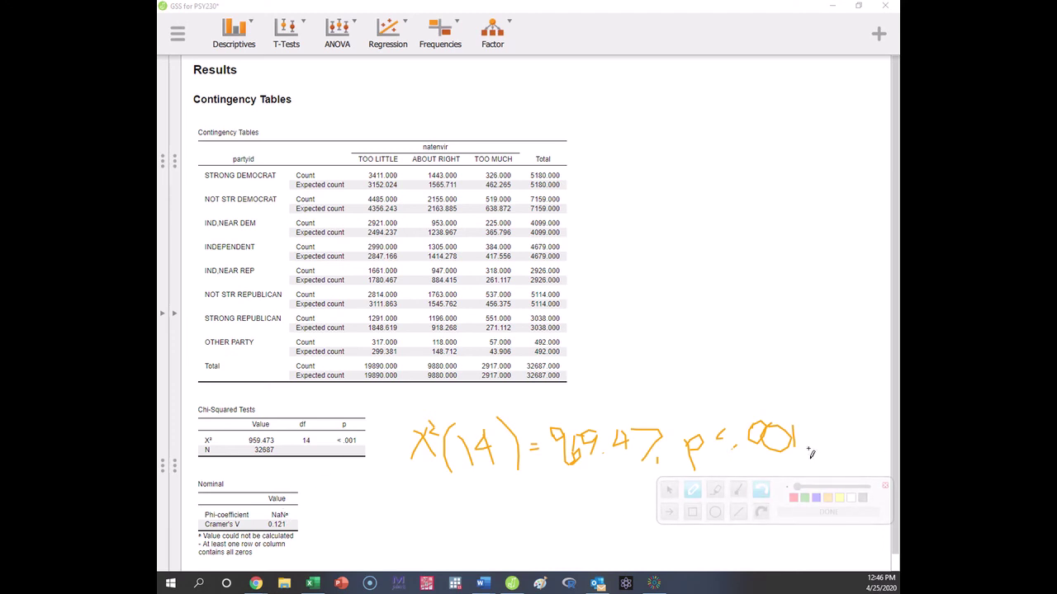
pyautogui.moveTo(808, 450); pyautogui.dragTo(797, 451)
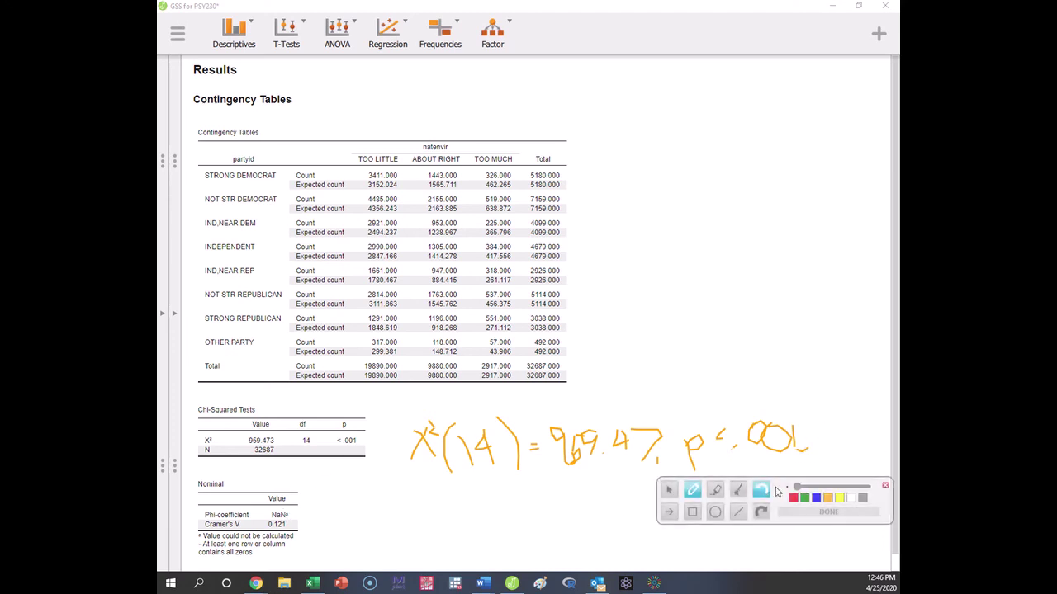
pyautogui.click(738, 490)
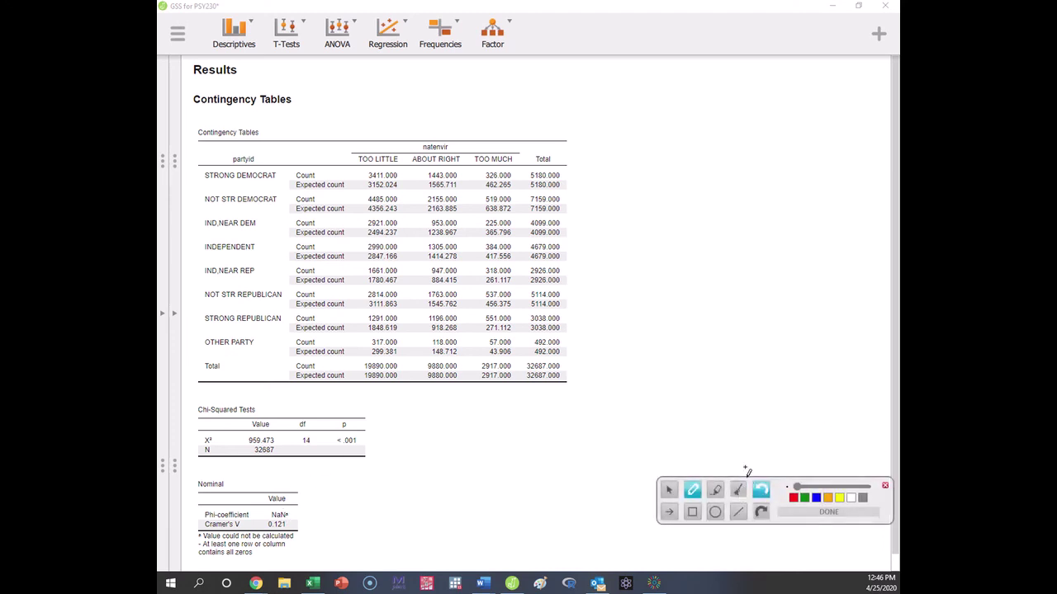
# Step: Close the annotation toolbar with its red X
pyautogui.click(886, 487)
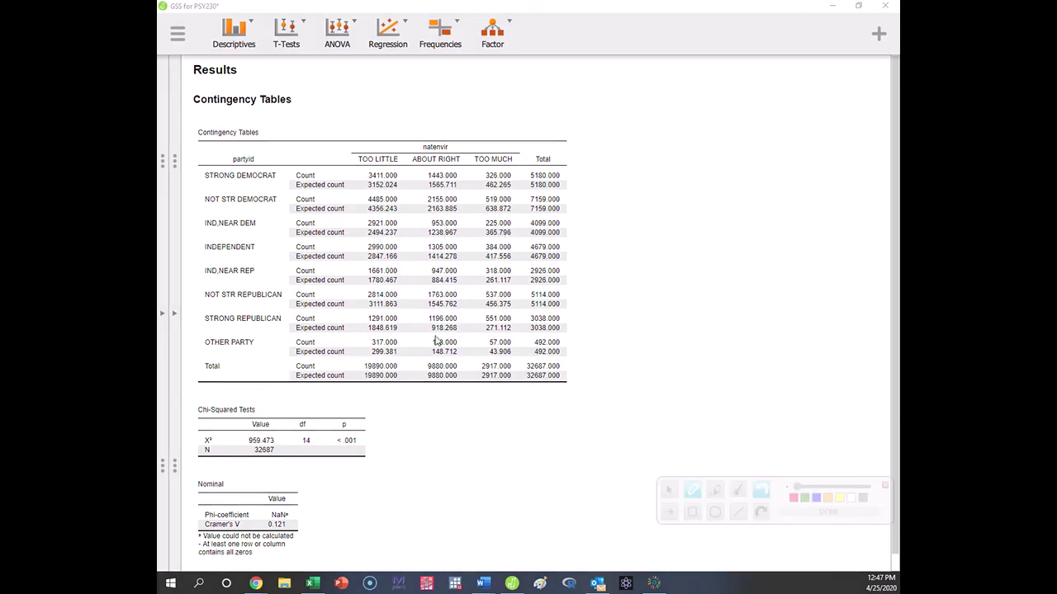
# Step: Circle the TOO LITTLE counts in blue with an arrow, then clear the marks
pyautogui.moveTo(738, 482)
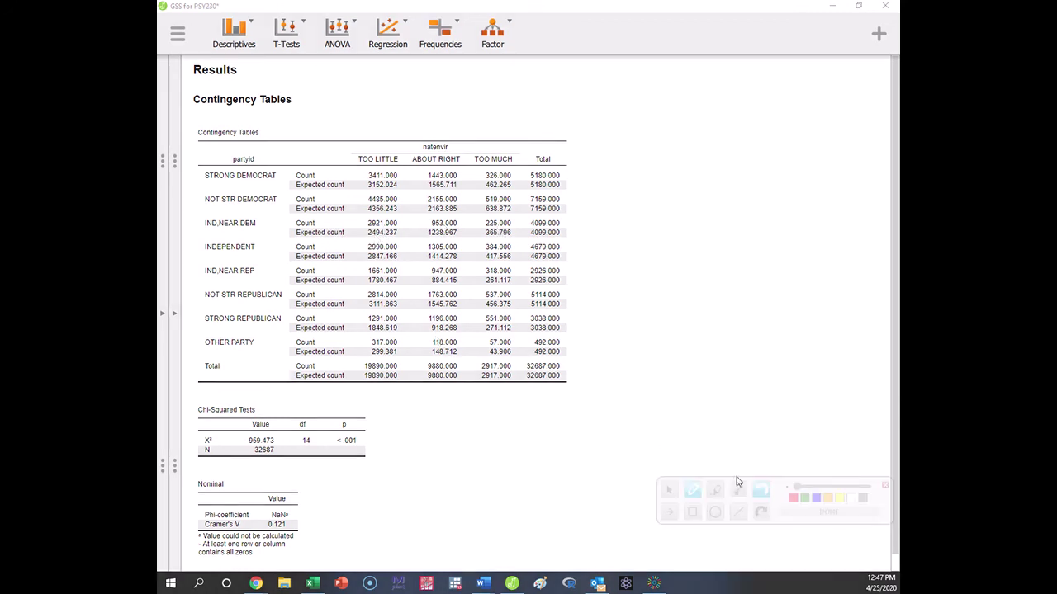
pyautogui.click(816, 498)
pyautogui.moveTo(363, 173)
pyautogui.mouseDown()
pyautogui.moveTo(385, 163)
pyautogui.moveTo(400, 174)
pyautogui.moveTo(407, 254)
pyautogui.moveTo(372, 251)
pyautogui.moveTo(353, 219)
pyautogui.moveTo(365, 181)
pyautogui.mouseUp()
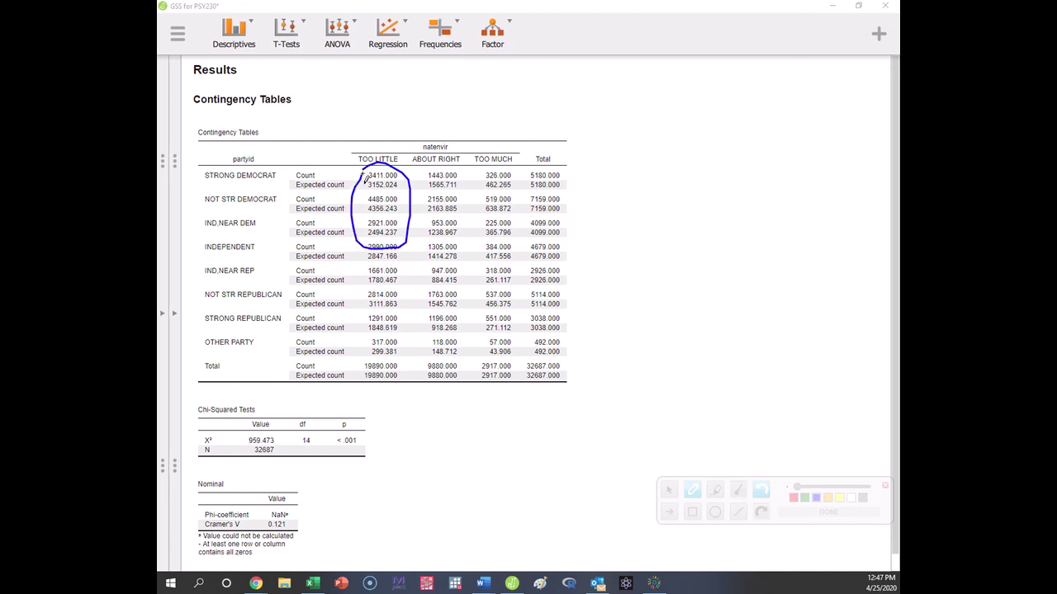
pyautogui.moveTo(363, 118); pyautogui.dragTo(379, 158)
pyautogui.moveTo(340, 101)
pyautogui.mouseDown()
pyautogui.moveTo(355, 90)
pyautogui.moveTo(351, 114)
pyautogui.mouseUp()
pyautogui.moveTo(373, 247); pyautogui.dragTo(391, 256)
pyautogui.click(739, 490)
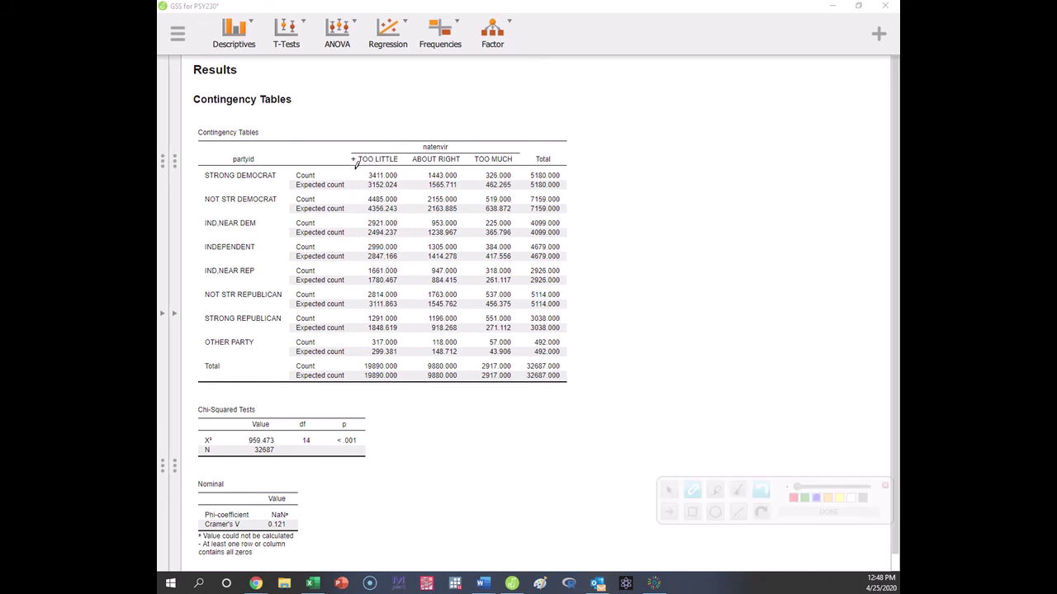
# Step: Redraw the blue oval over TOO LITTLE for Democratic and Independent rows, labelled D and I
pyautogui.moveTo(353, 159)
pyautogui.mouseDown()
pyautogui.moveTo(380, 132)
pyautogui.moveTo(404, 170)
pyautogui.moveTo(398, 233)
pyautogui.moveTo(381, 248)
pyautogui.moveTo(357, 223)
pyautogui.moveTo(361, 156)
pyautogui.mouseUp()
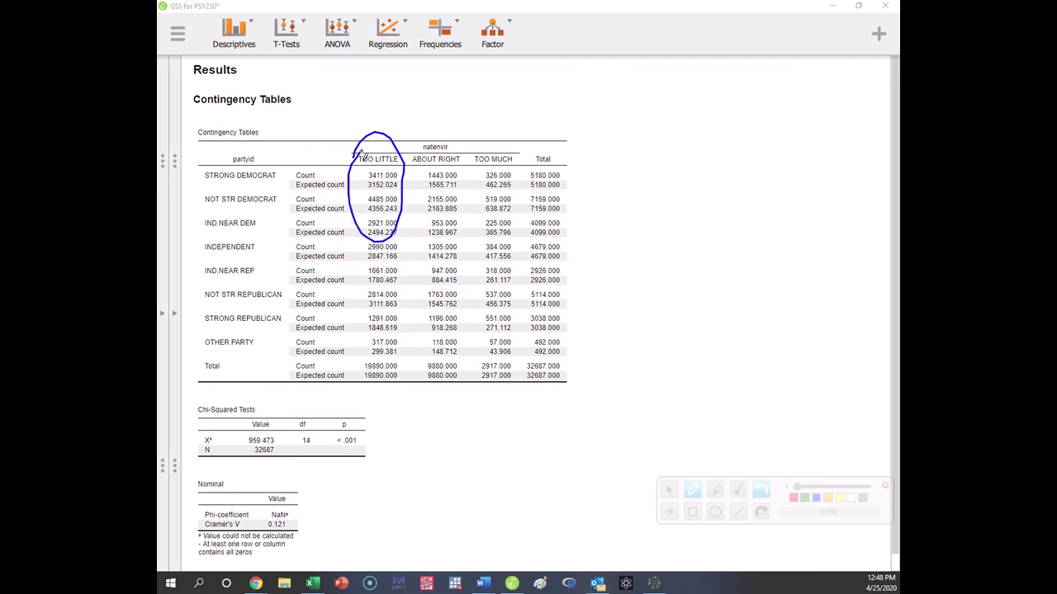
pyautogui.moveTo(310, 124)
pyautogui.mouseDown()
pyautogui.moveTo(322, 142)
pyautogui.moveTo(326, 112)
pyautogui.moveTo(324, 139)
pyautogui.mouseUp()
pyautogui.moveTo(380, 107); pyautogui.dragTo(384, 132)
pyautogui.moveTo(361, 234)
pyautogui.mouseDown()
pyautogui.moveTo(375, 278)
pyautogui.moveTo(403, 276)
pyautogui.moveTo(400, 240)
pyautogui.mouseUp()
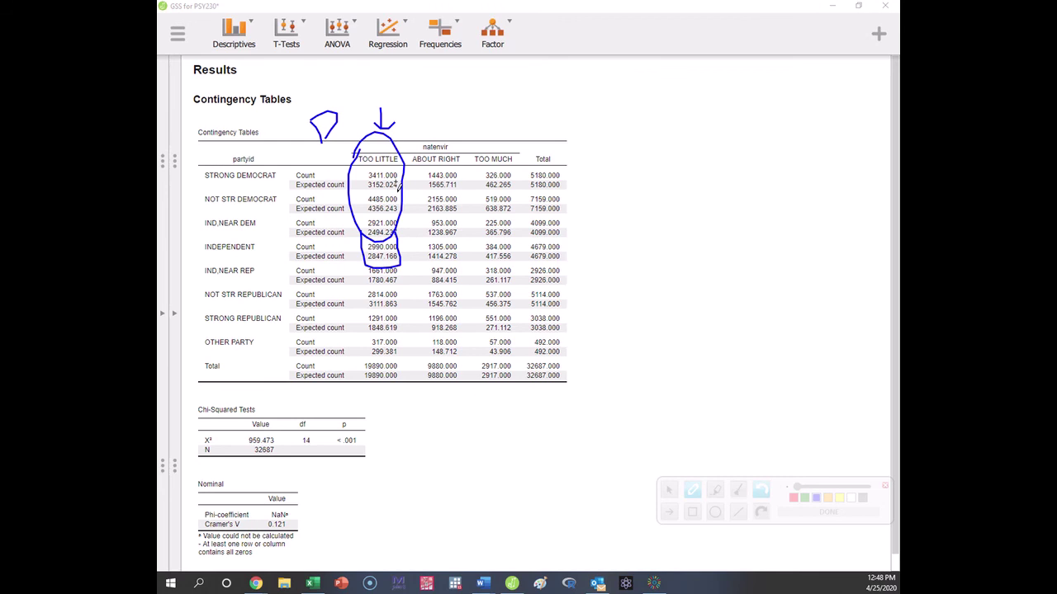
pyautogui.moveTo(360, 83)
pyautogui.mouseDown()
pyautogui.moveTo(379, 104)
pyautogui.moveTo(369, 78)
pyautogui.mouseUp()
# Step: Circle the Republican TOO MUCH counts and header in red, write R, and strike OTHER PARTY in grey
pyautogui.moveTo(480, 269)
pyautogui.mouseDown()
pyautogui.moveTo(517, 265)
pyautogui.moveTo(525, 285)
pyautogui.moveTo(516, 334)
pyautogui.moveTo(492, 353)
pyautogui.moveTo(476, 333)
pyautogui.moveTo(470, 287)
pyautogui.moveTo(482, 263)
pyautogui.mouseUp()
pyautogui.moveTo(492, 153)
pyautogui.mouseDown()
pyautogui.moveTo(467, 155)
pyautogui.moveTo(493, 168)
pyautogui.moveTo(518, 156)
pyautogui.moveTo(503, 142)
pyautogui.moveTo(475, 149)
pyautogui.mouseUp()
pyautogui.moveTo(499, 112)
pyautogui.mouseDown()
pyautogui.moveTo(504, 129)
pyautogui.moveTo(525, 114)
pyautogui.moveTo(507, 124)
pyautogui.moveTo(540, 133)
pyautogui.mouseUp()
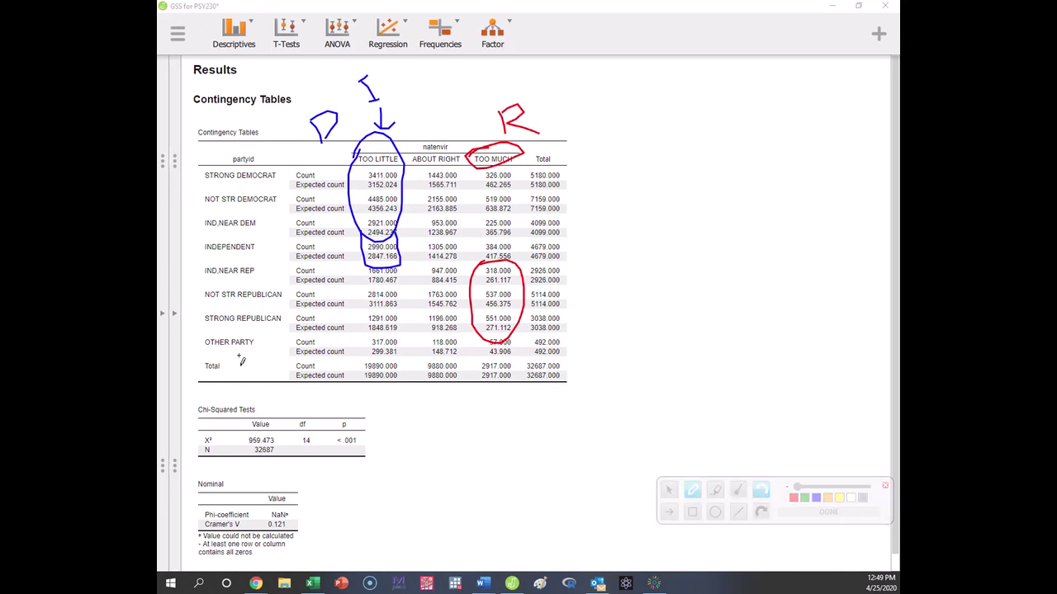
pyautogui.moveTo(207, 343)
pyautogui.mouseDown()
pyautogui.moveTo(565, 346)
pyautogui.moveTo(551, 362)
pyautogui.moveTo(460, 350)
pyautogui.moveTo(224, 352)
pyautogui.mouseUp()
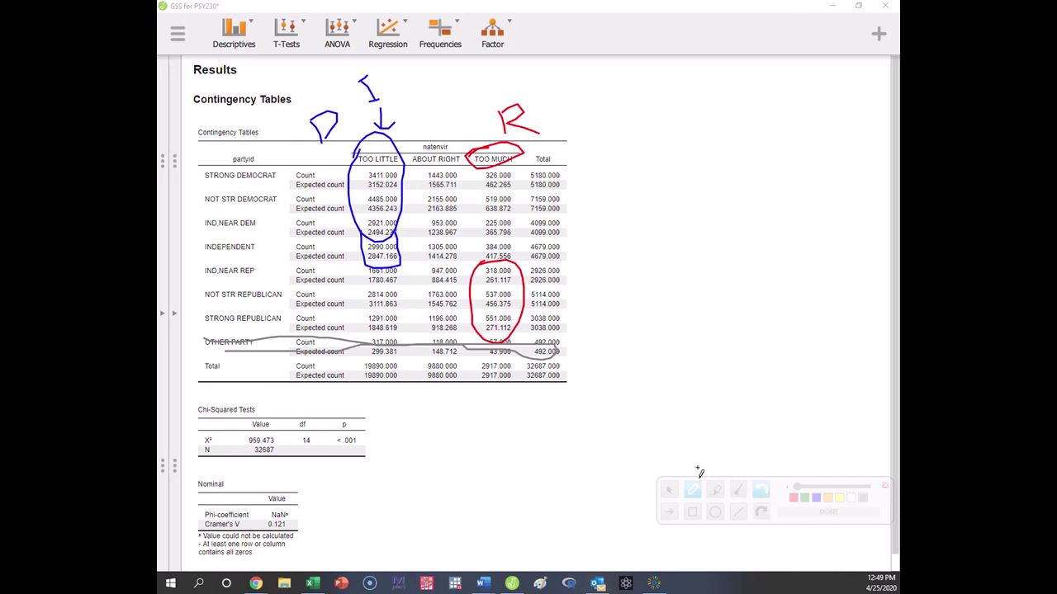
pyautogui.click(805, 498)
# Step: Draw a yellow loop around the chi-square and Cramer's V tables, then bring up the browser windows
pyautogui.moveTo(208, 405)
pyautogui.mouseDown()
pyautogui.moveTo(316, 396)
pyautogui.moveTo(377, 410)
pyautogui.moveTo(392, 498)
pyautogui.moveTo(252, 544)
pyautogui.moveTo(211, 504)
pyautogui.moveTo(203, 397)
pyautogui.mouseUp()
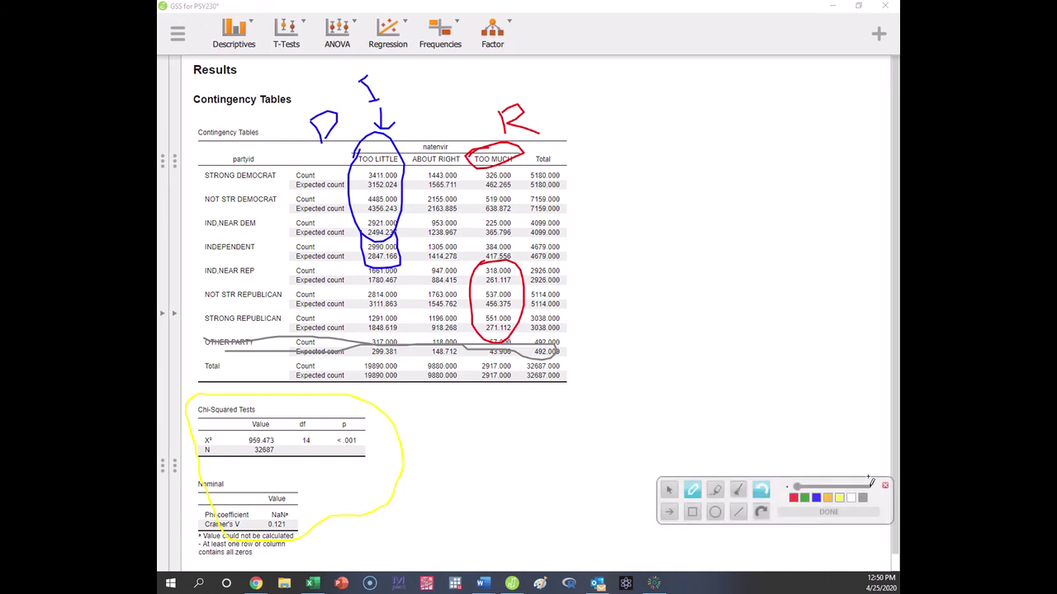
pyautogui.click(254, 583)
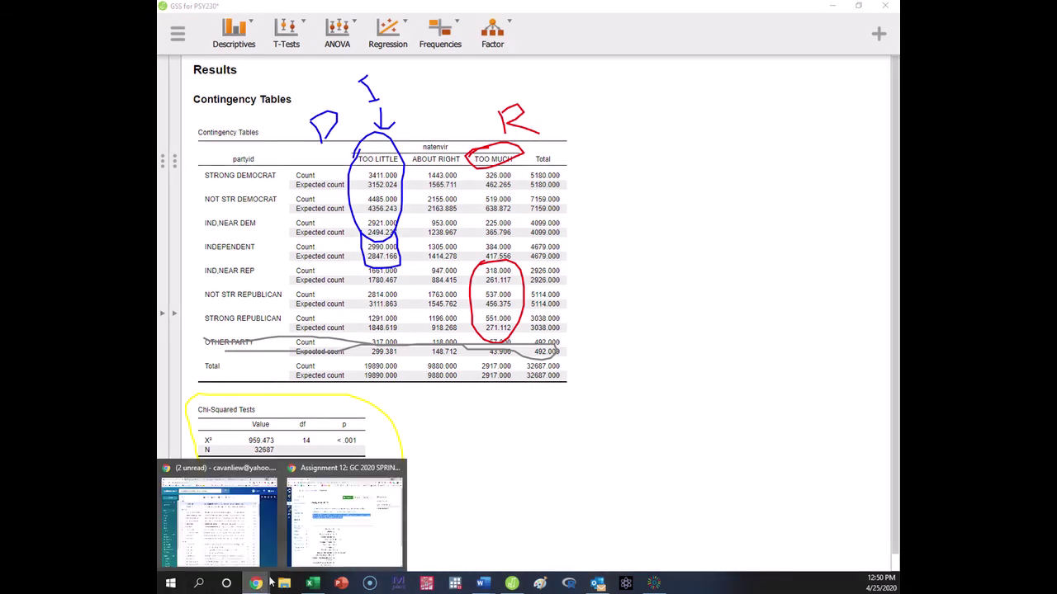
# Step: On the Canvas Assignment 12 page, wipe all drawings and highlight the sex and death-penalty question
pyautogui.click(395, 503)
pyautogui.click(479, 221)
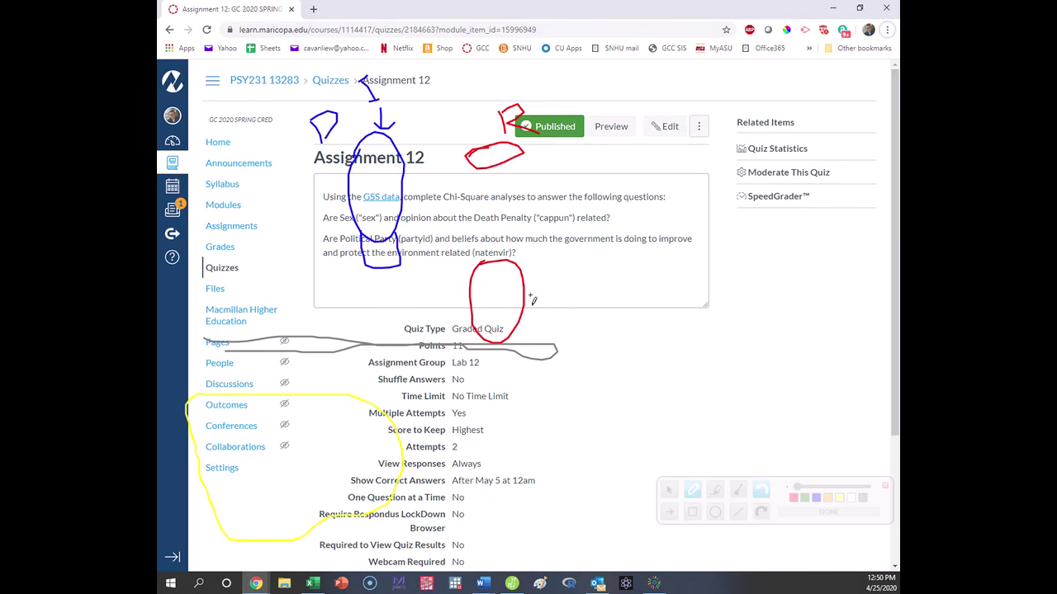
pyautogui.click(761, 490)
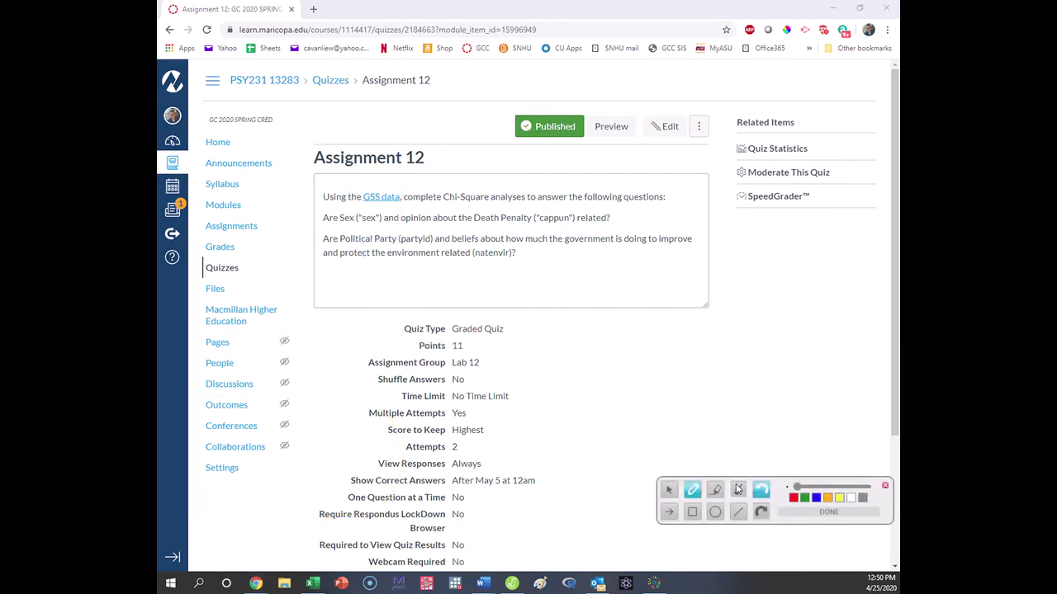
pyautogui.click(885, 485)
pyautogui.moveTo(325, 218); pyautogui.dragTo(635, 219)
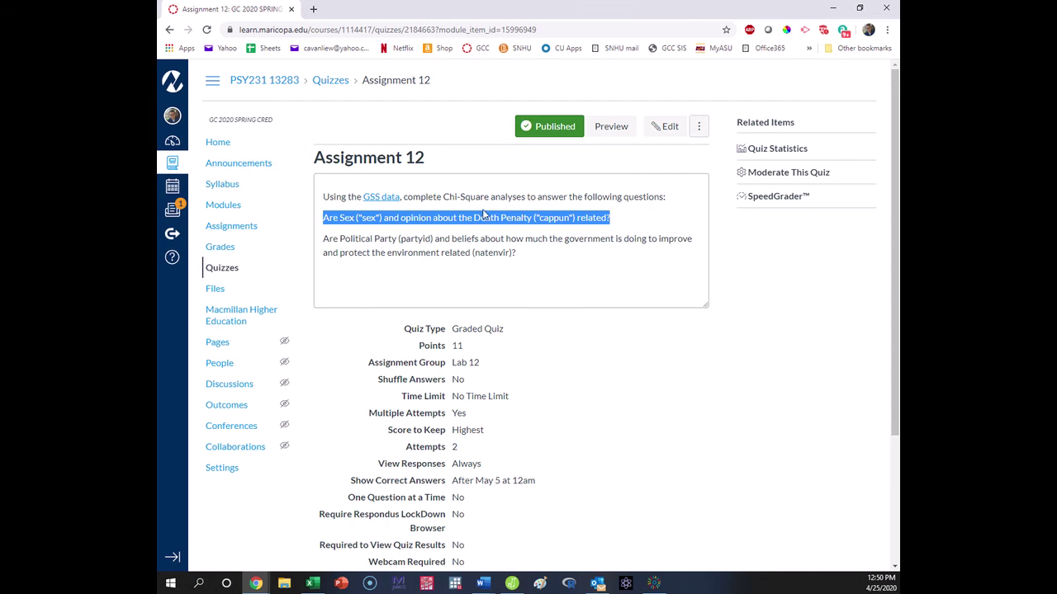